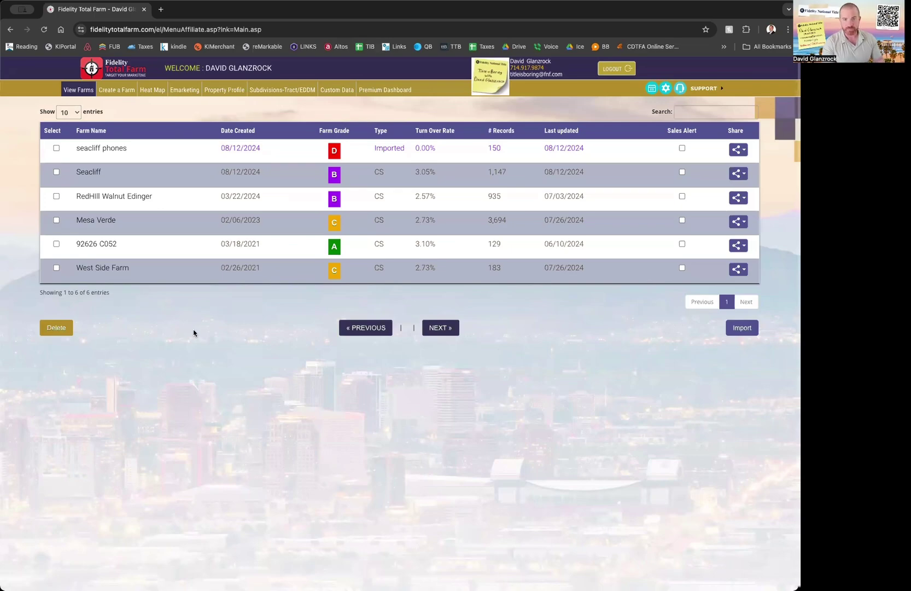
left_click(89, 172)
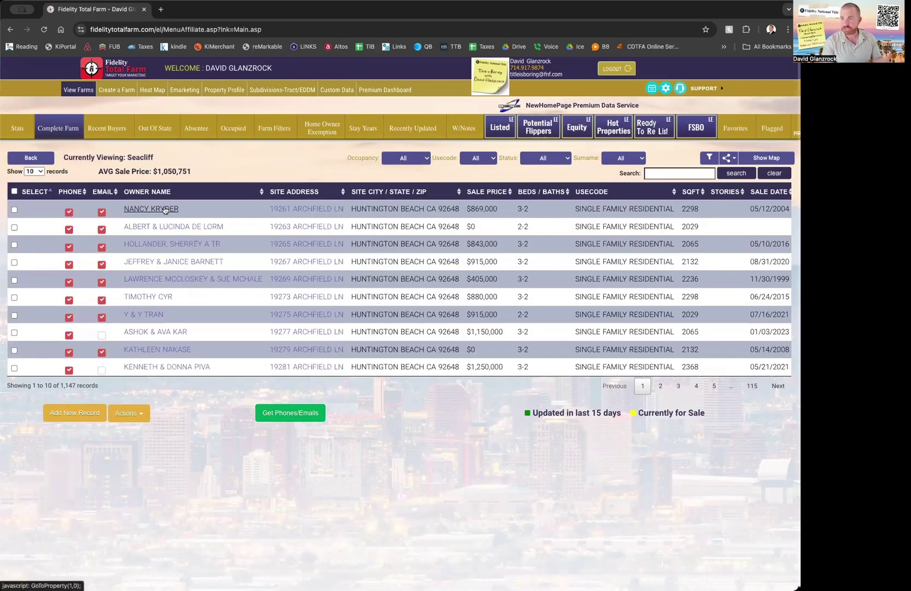
left_click(164, 210)
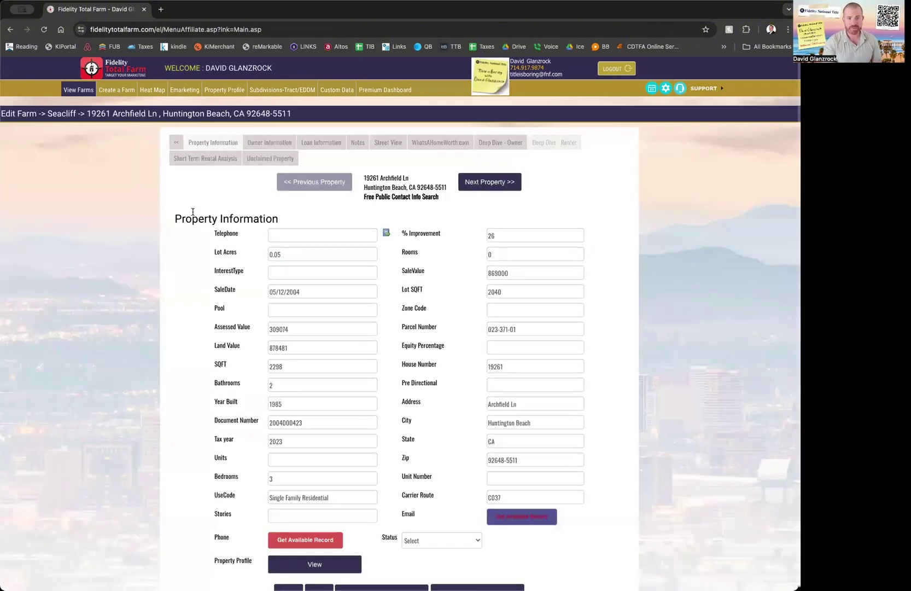
left_click(281, 235)
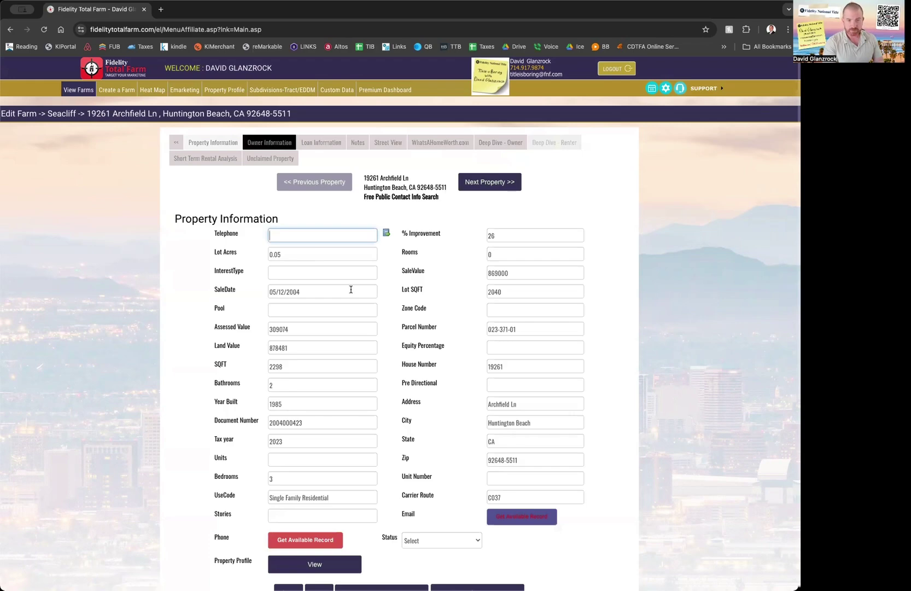
type("-917-9874")
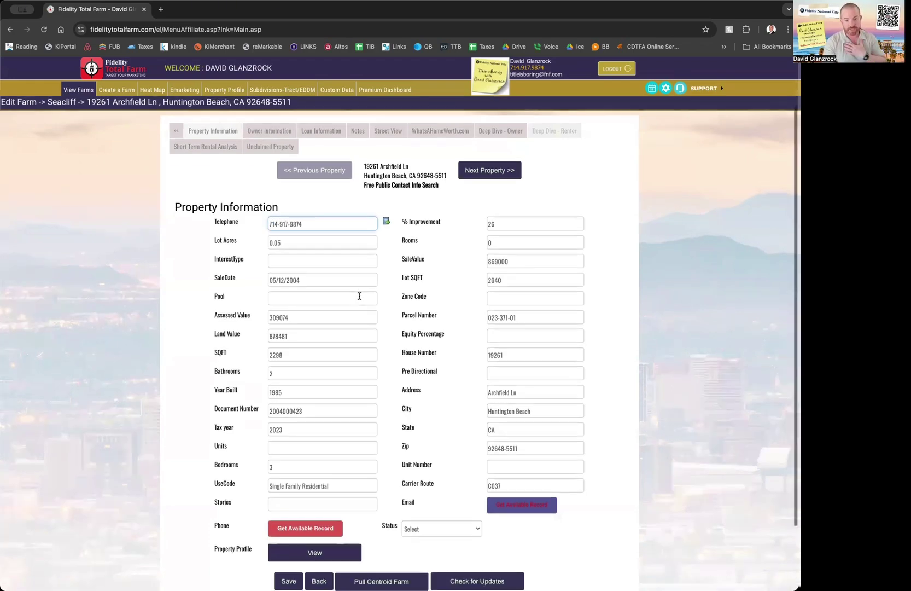
scroll(359, 296, "down", 3)
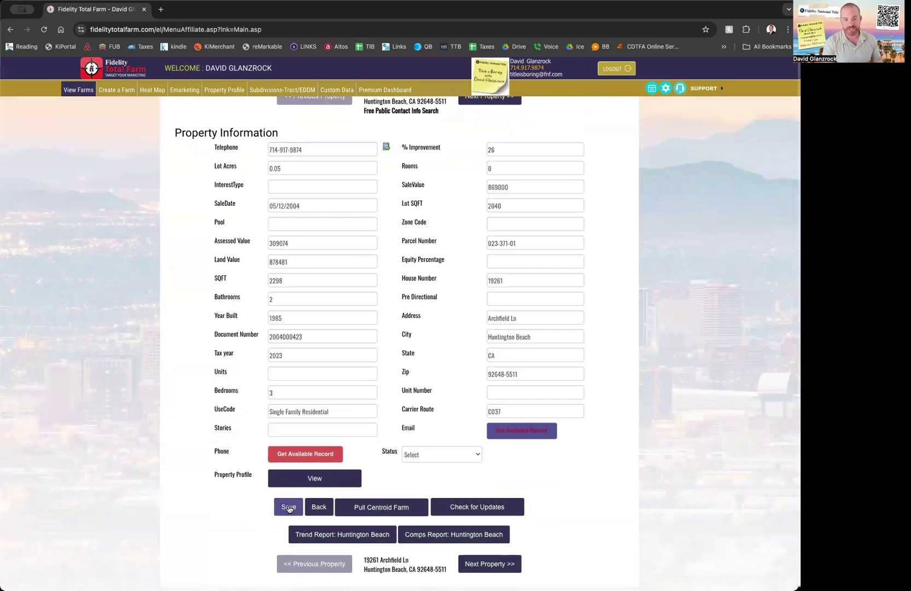
scroll(296, 485, "up", 3)
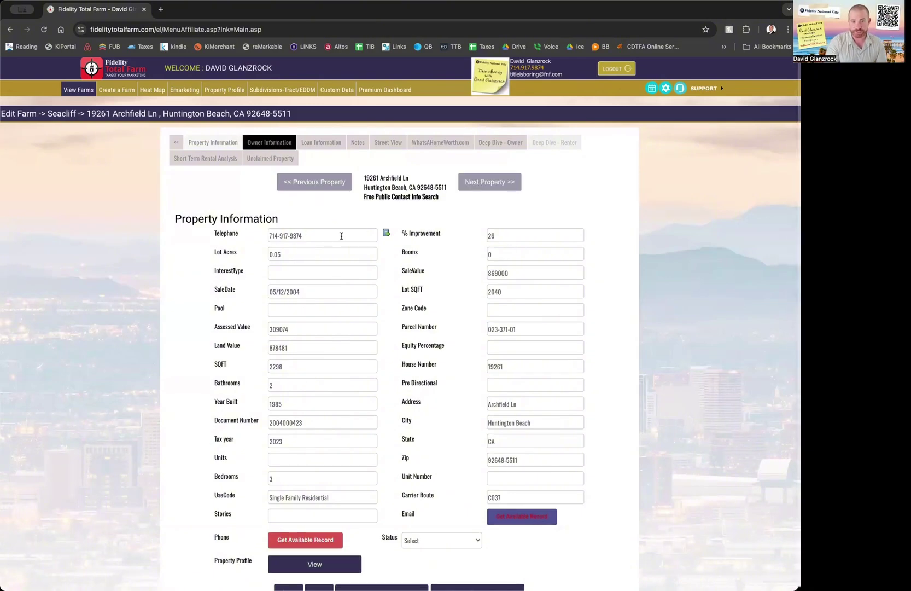
scroll(506, 272, "down", 1)
left_click(505, 270)
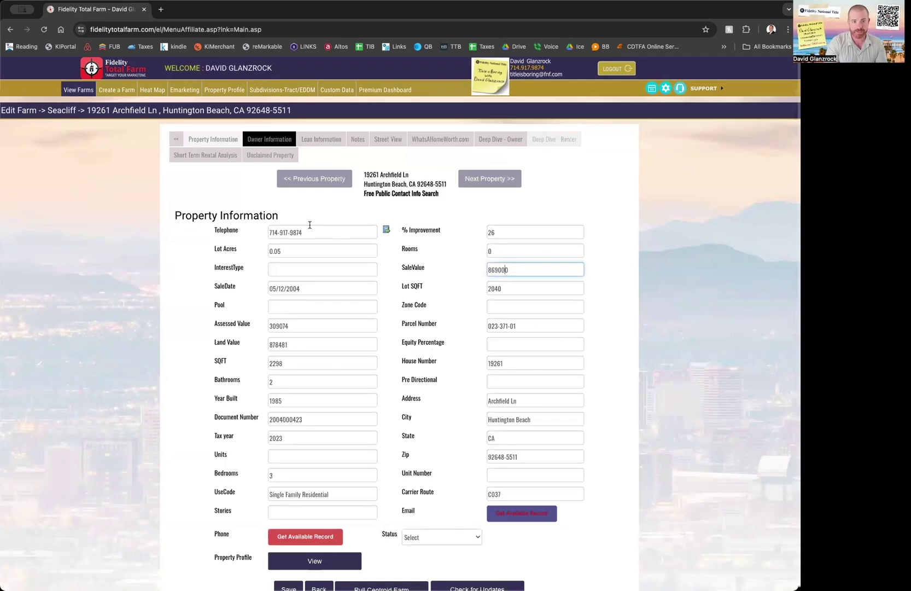
Replace the mailing address under Owner Information with '123 main' and save.
left_click(269, 140)
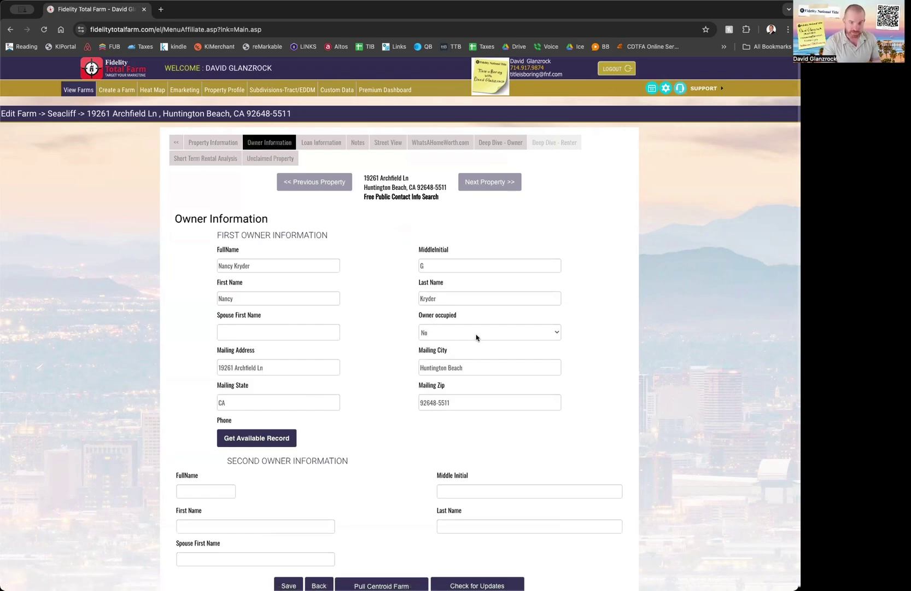
triple_click(322, 368)
type("123 ia")
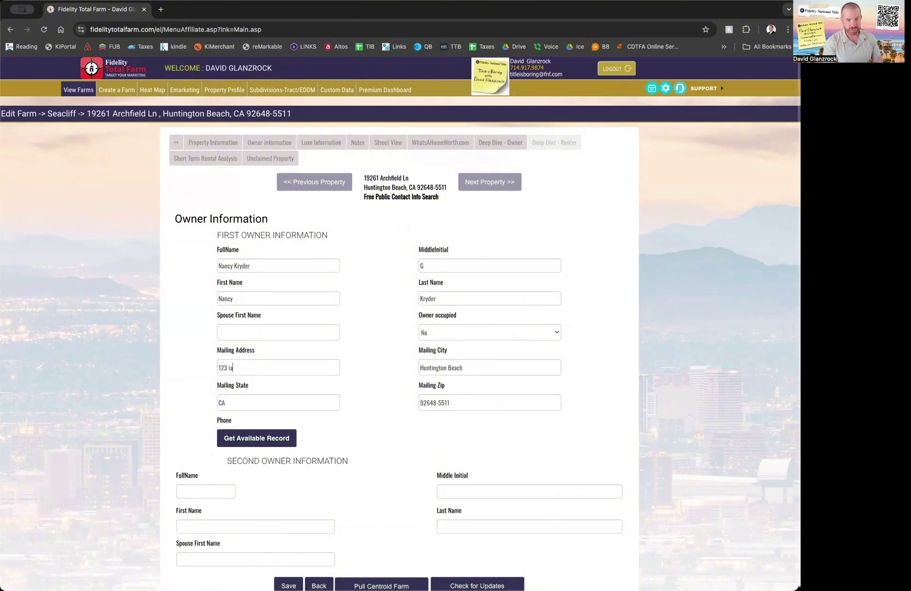
key("BackSpace")
type("main")
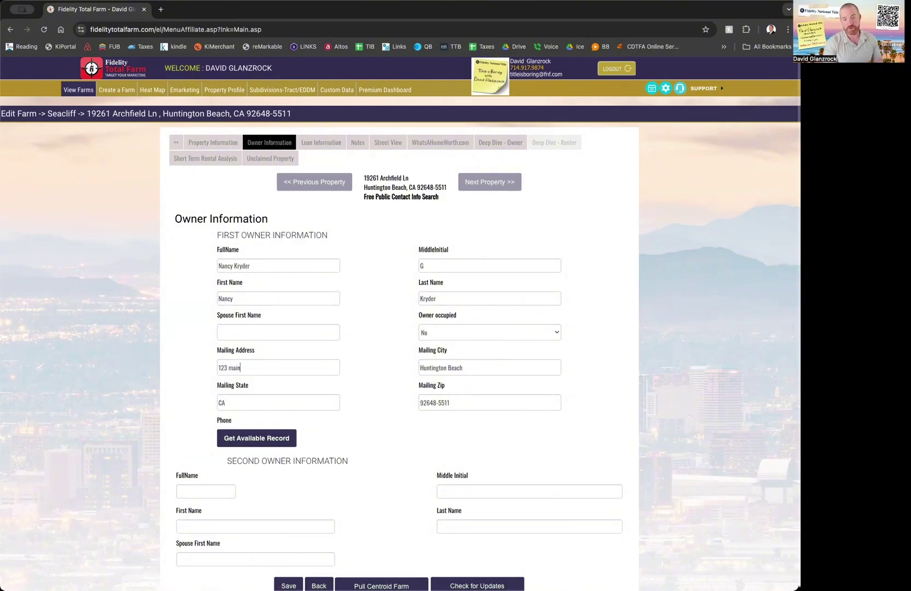
key("Tab")
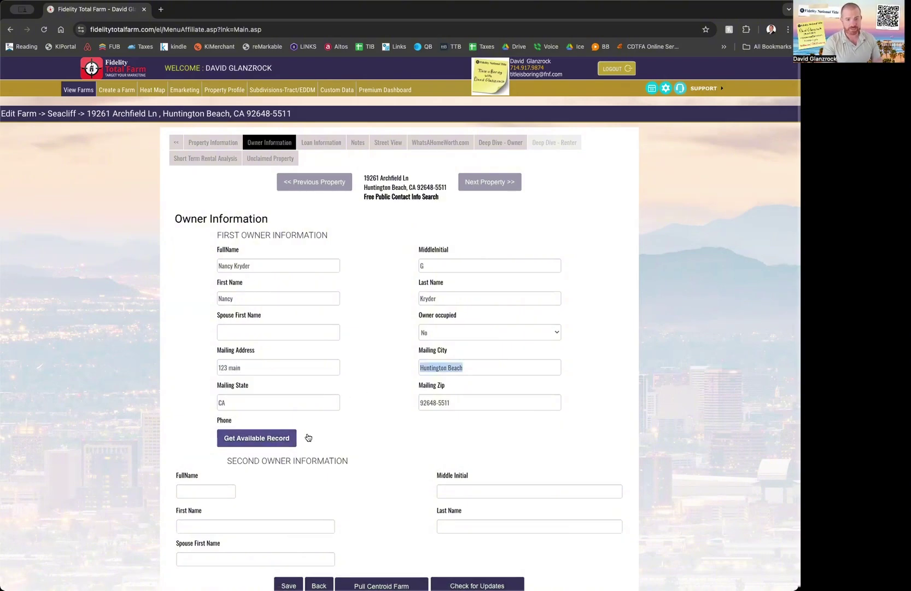
scroll(307, 438, "down", 3)
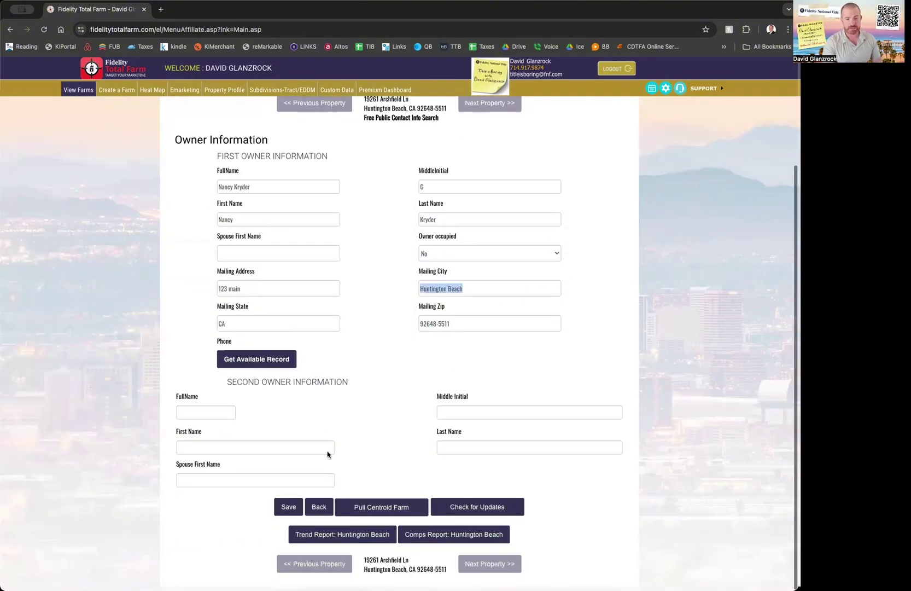
left_click(288, 506)
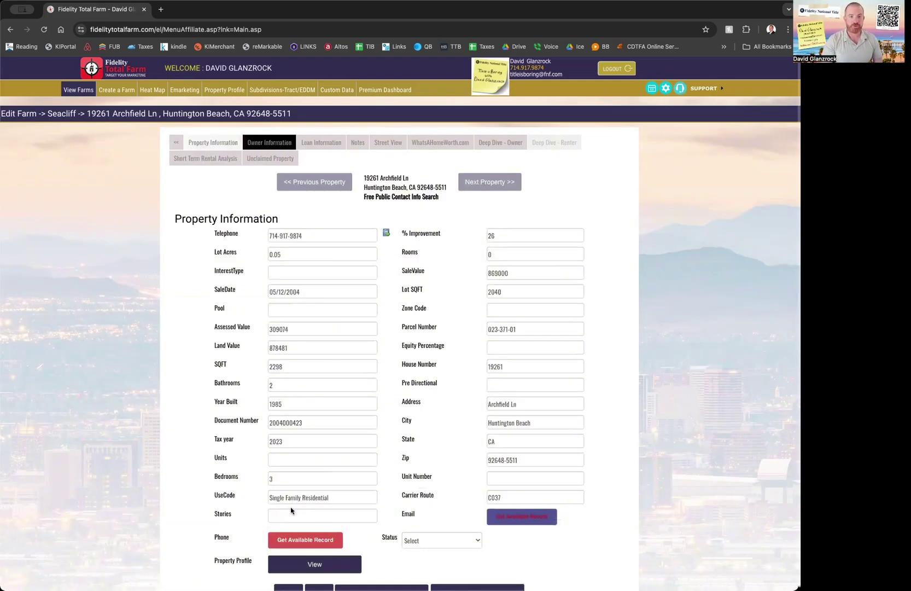